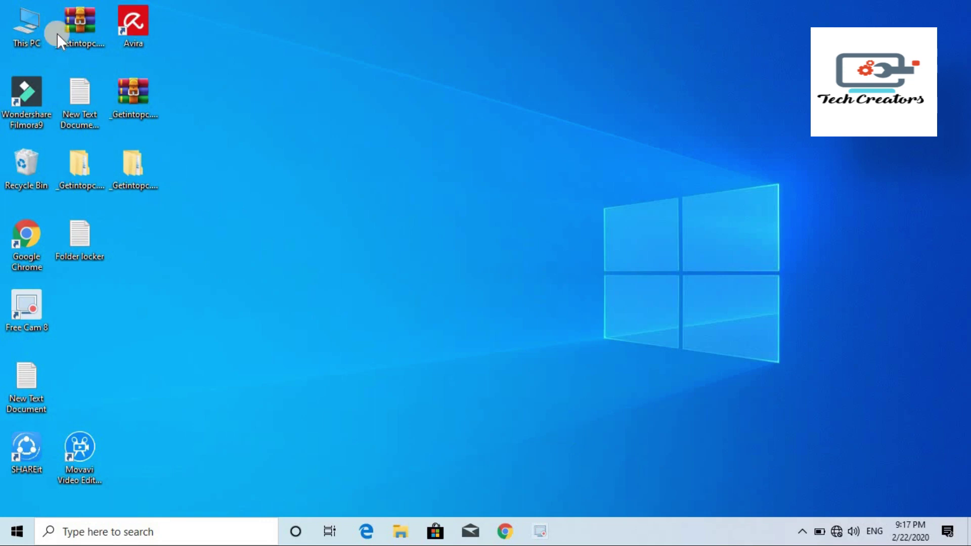
Step: Check the free space of the Windows (C:) drive in This PC, and close the window
double_click(28, 17)
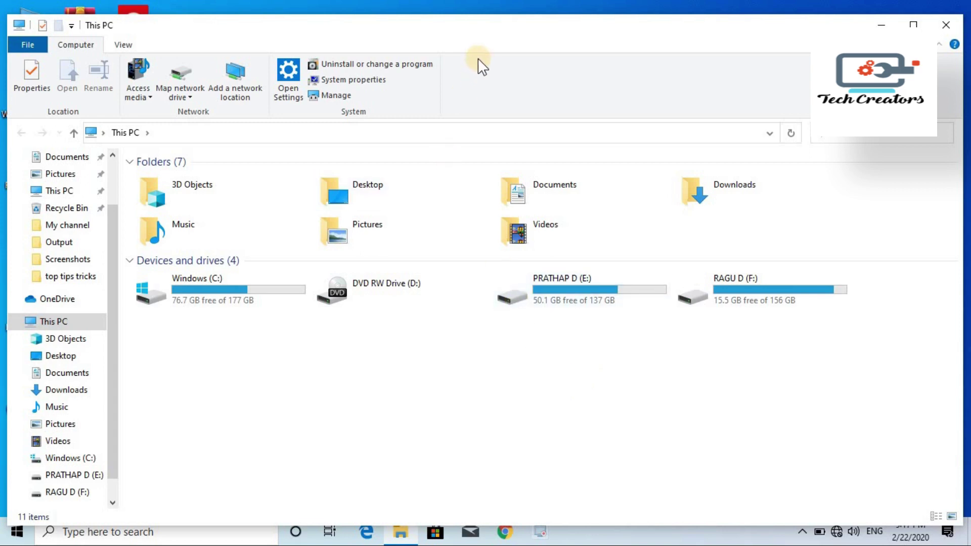
left_click_drag(484, 27, 474, 13)
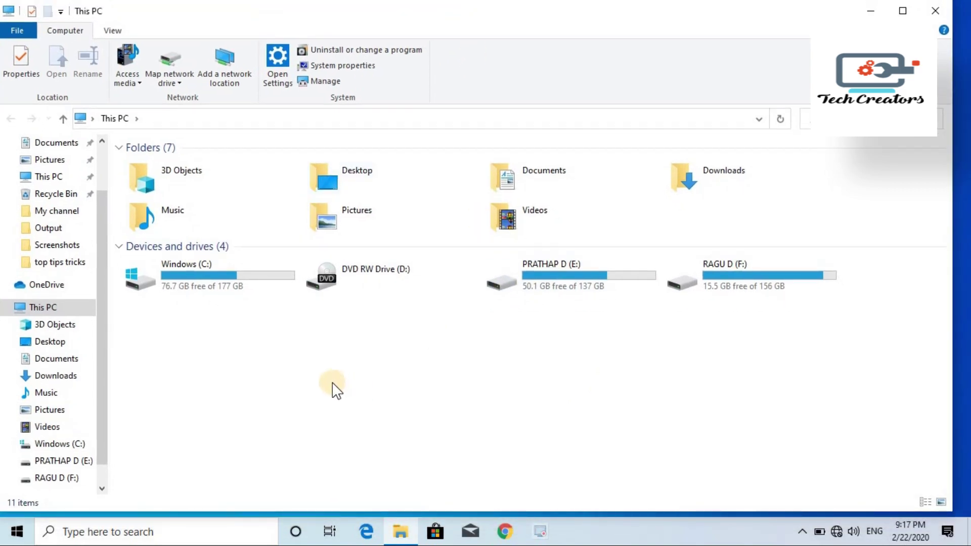
mouse_move(221, 272)
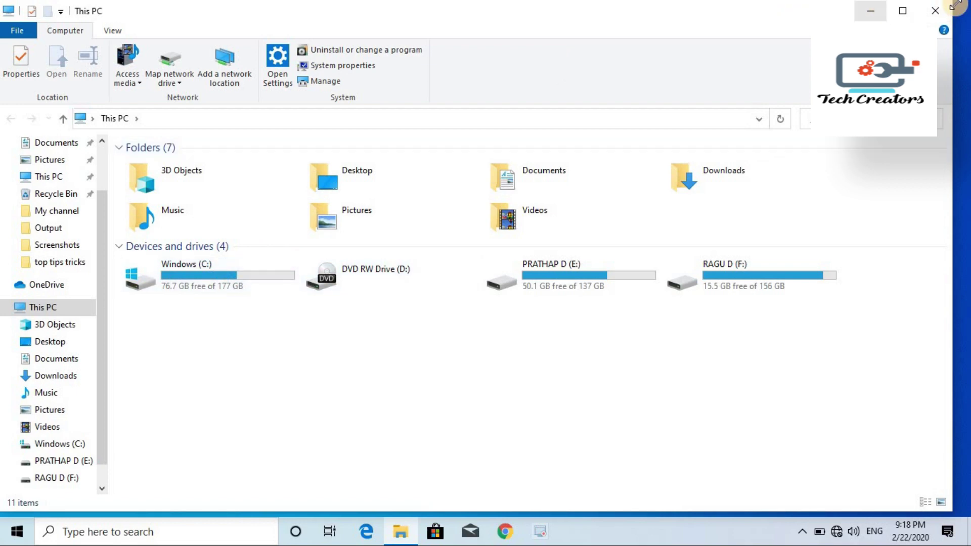
left_click(939, 10)
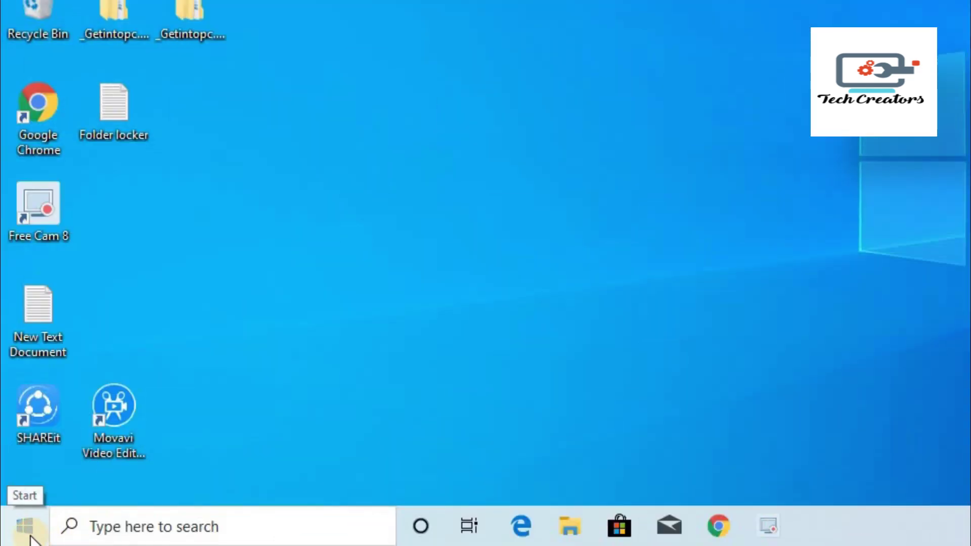
Step: Open the list of removable temporary files for the Windows (C:) drive in the system's Storage settings
left_click(26, 528)
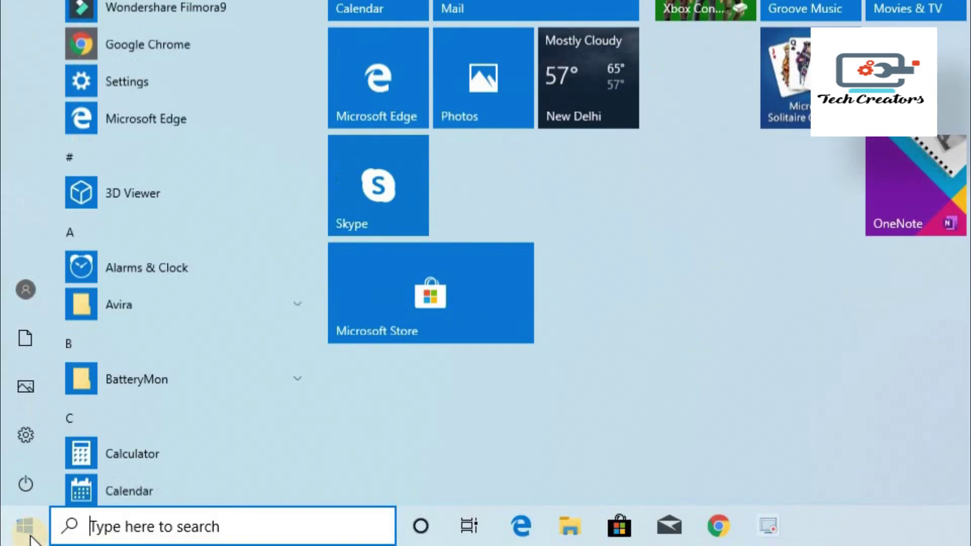
left_click(38, 437)
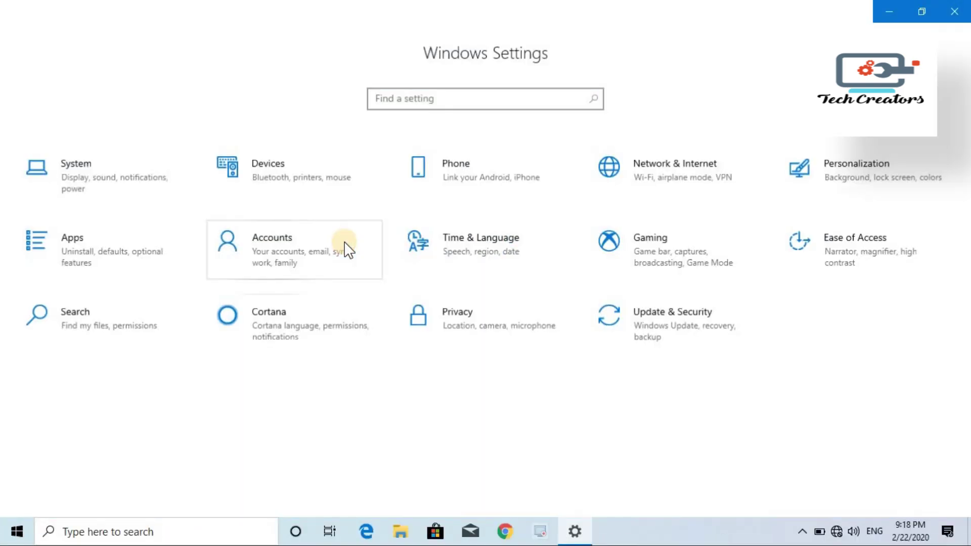
left_click(87, 178)
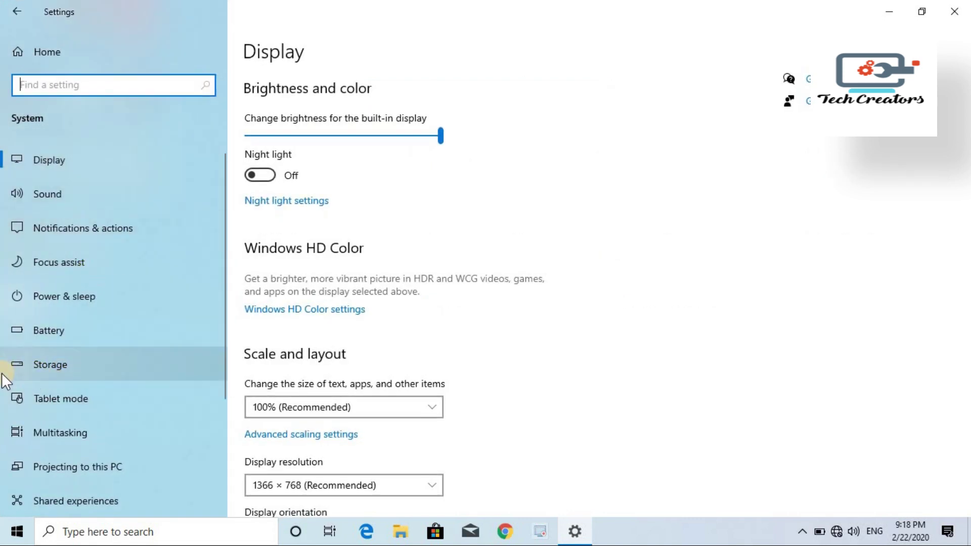
left_click(62, 366)
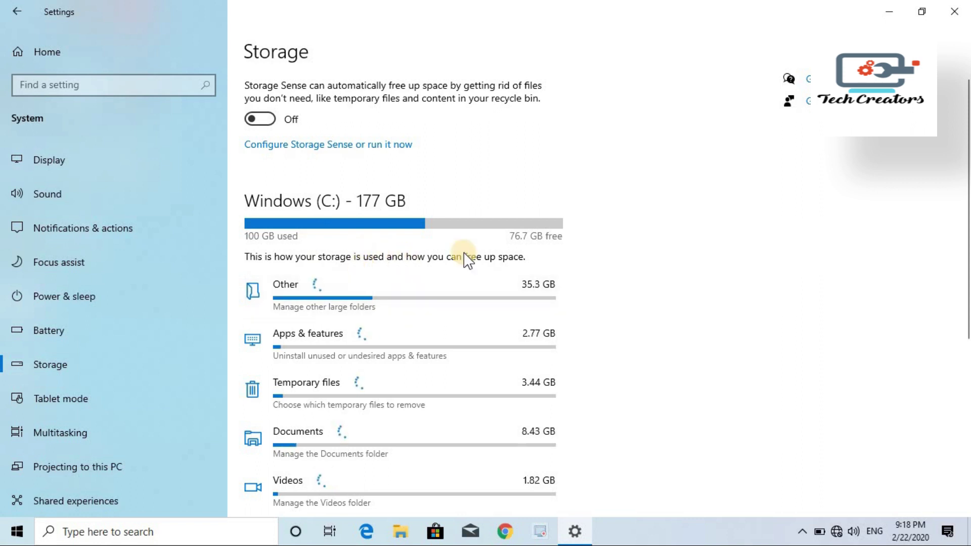
scroll(440, 303, "down", 3)
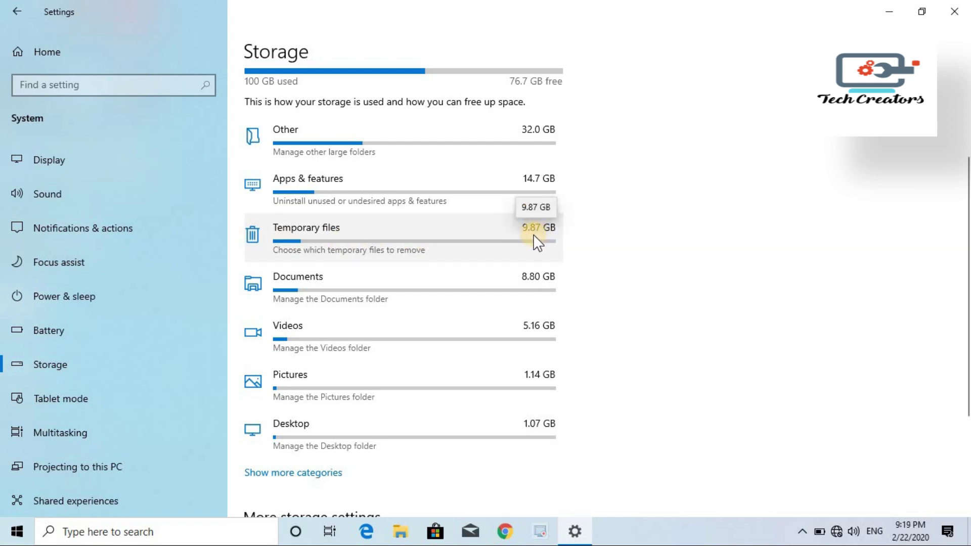
left_click(452, 245)
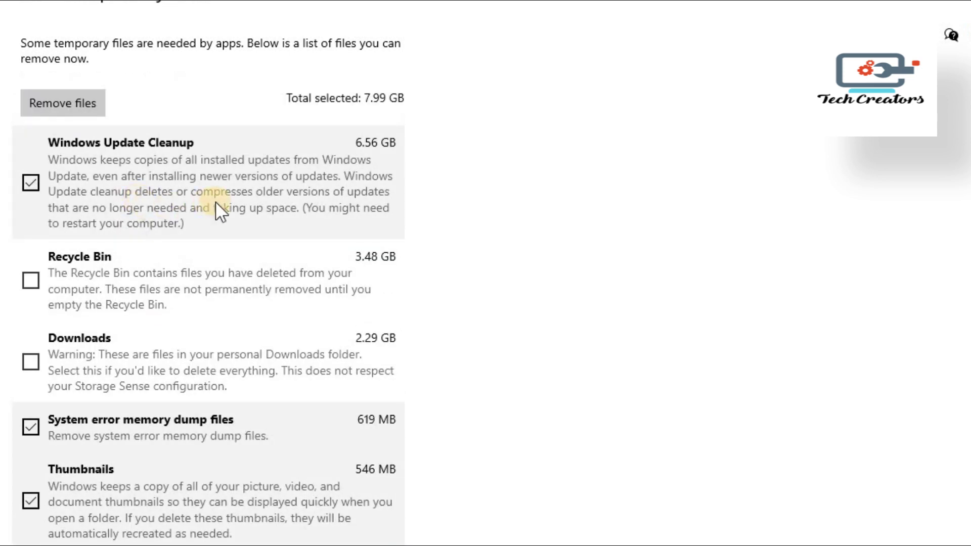
Step: Add Recycle Bin and Delivery Optimization Files to the preselected temporary file categories, leaving Downloads out, and remove the selected files
scroll(32, 215, "down", 2)
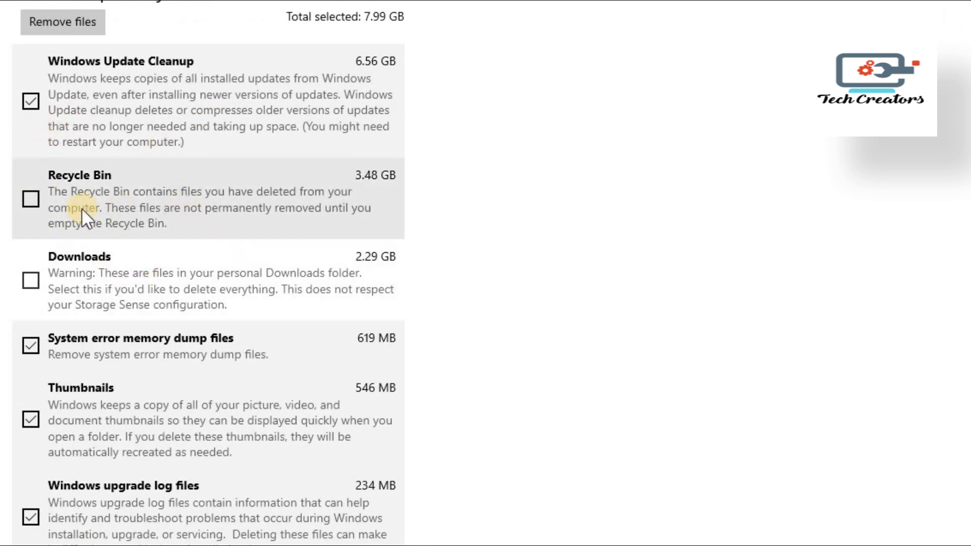
left_click(31, 199)
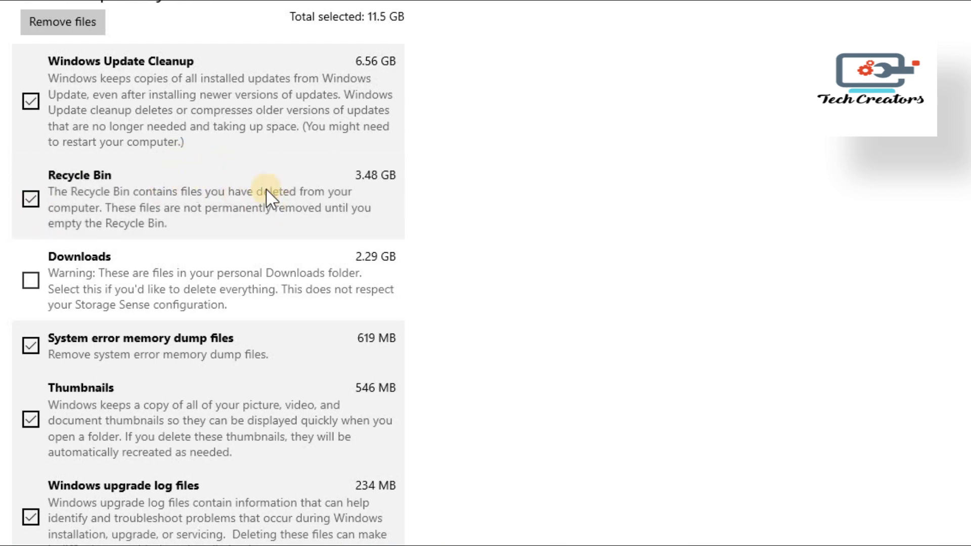
scroll(155, 172, "down", 2)
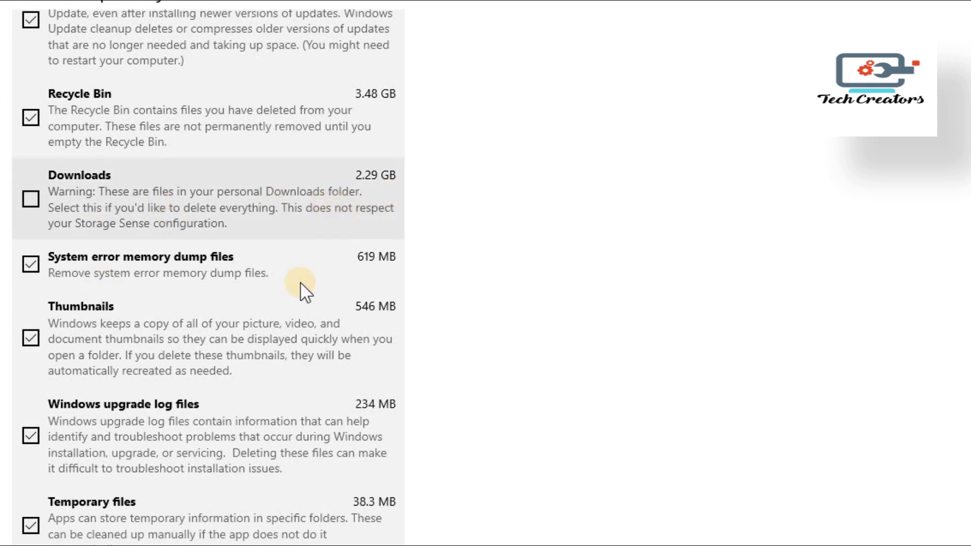
scroll(114, 268, "down", 9)
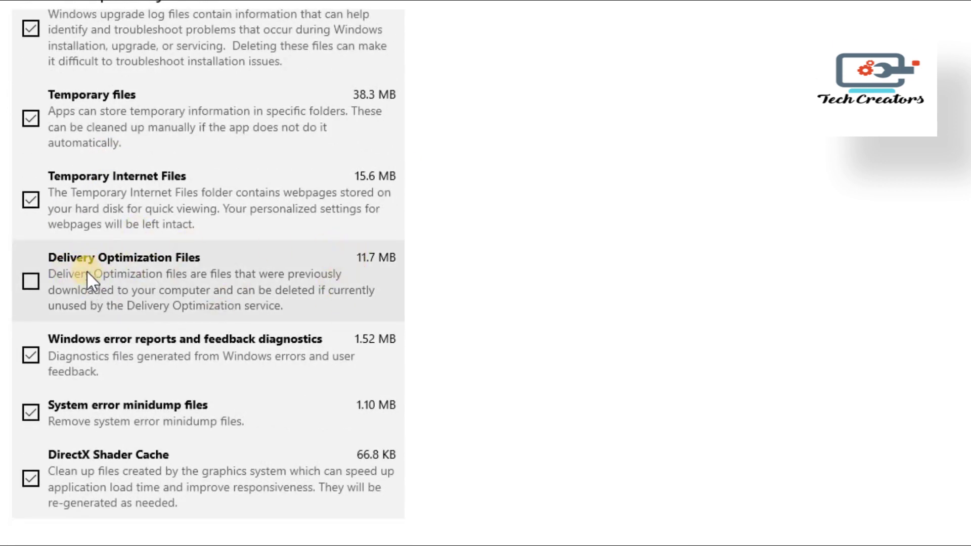
left_click(37, 284)
scroll(205, 256, "down", 3)
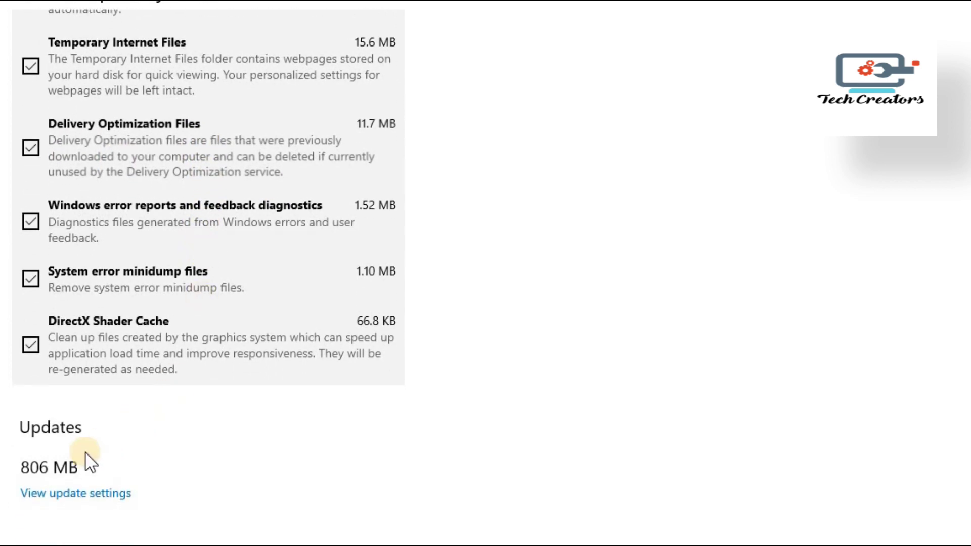
scroll(254, 133, "up", 10)
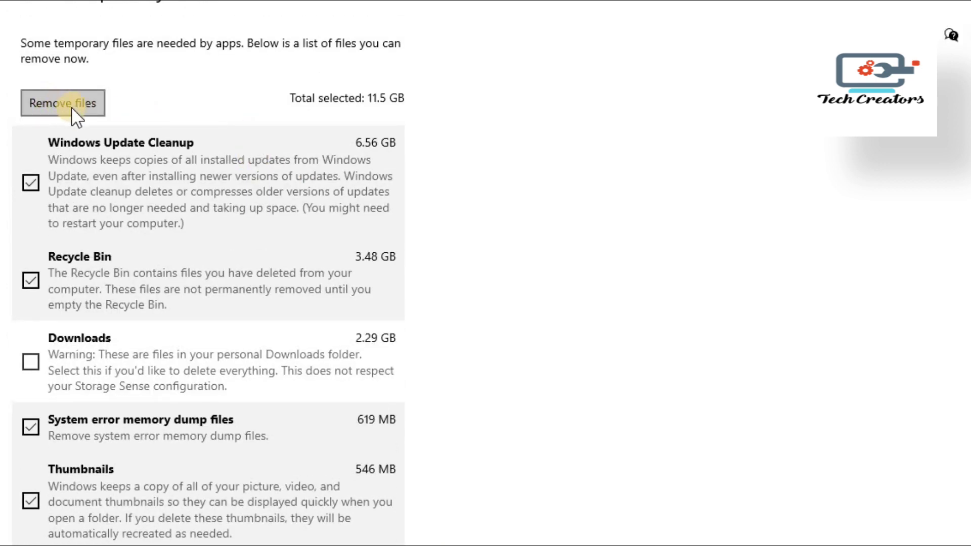
left_click(50, 104)
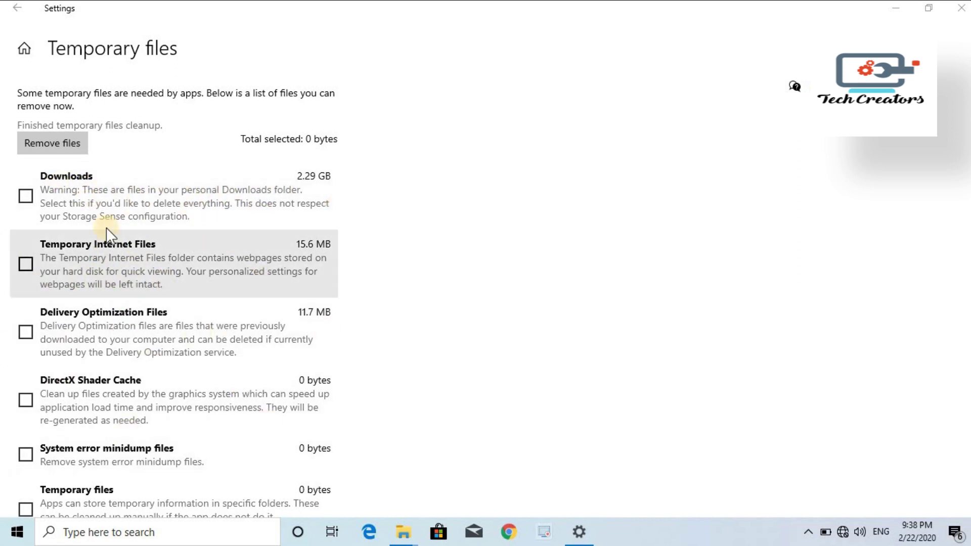
Step: Return to the Storage page, optimize the Windows (C:) drive with Optimize Drives, and close the optimization dialog
left_click(10, 24)
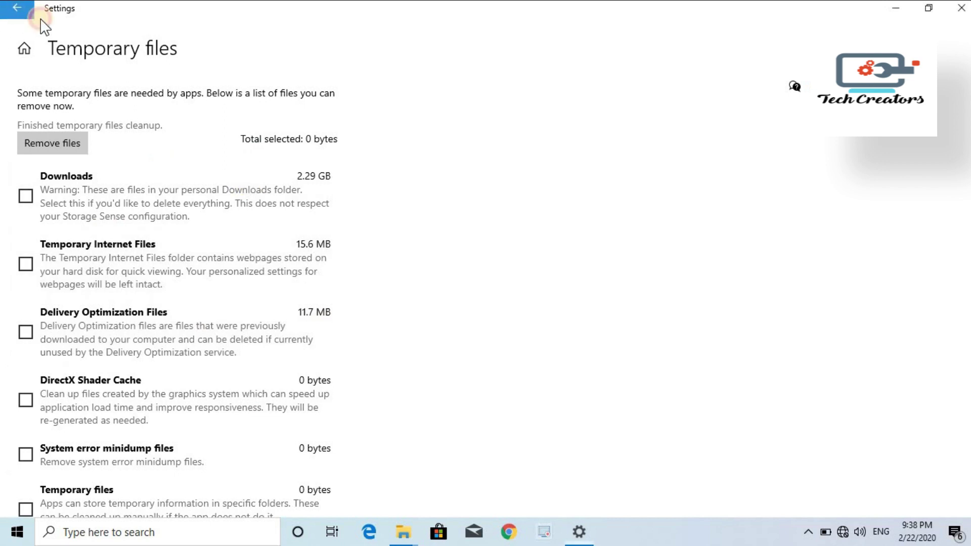
key("alt+Left")
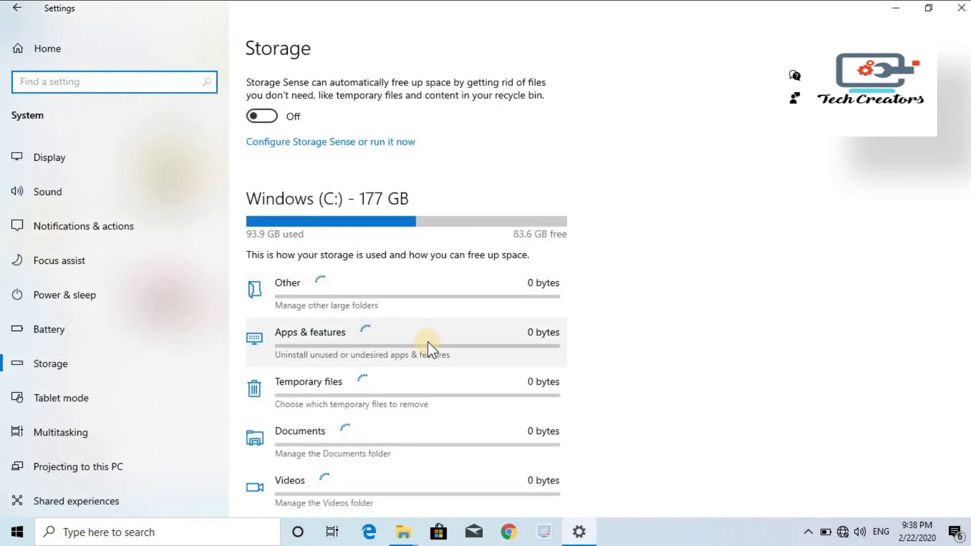
scroll(390, 359, "down", 2)
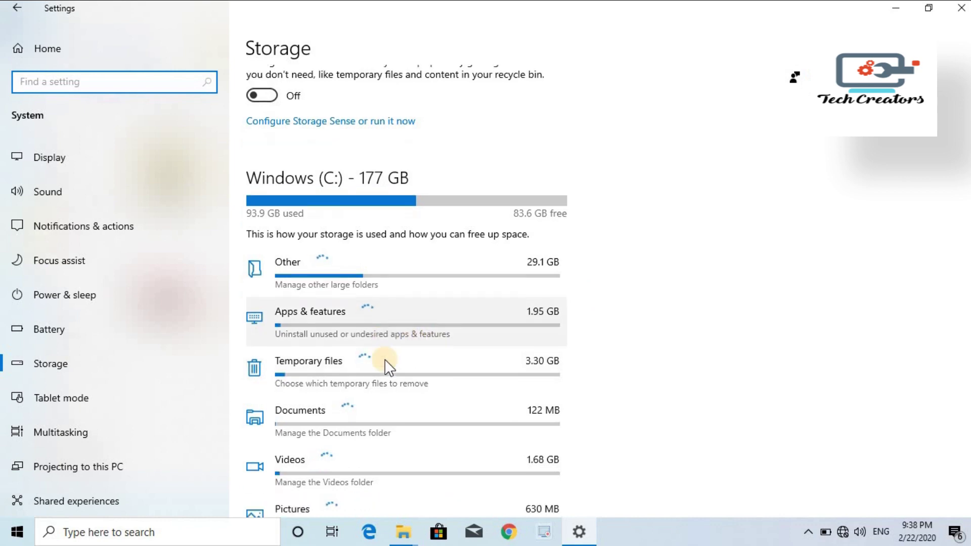
scroll(387, 351, "down", 4)
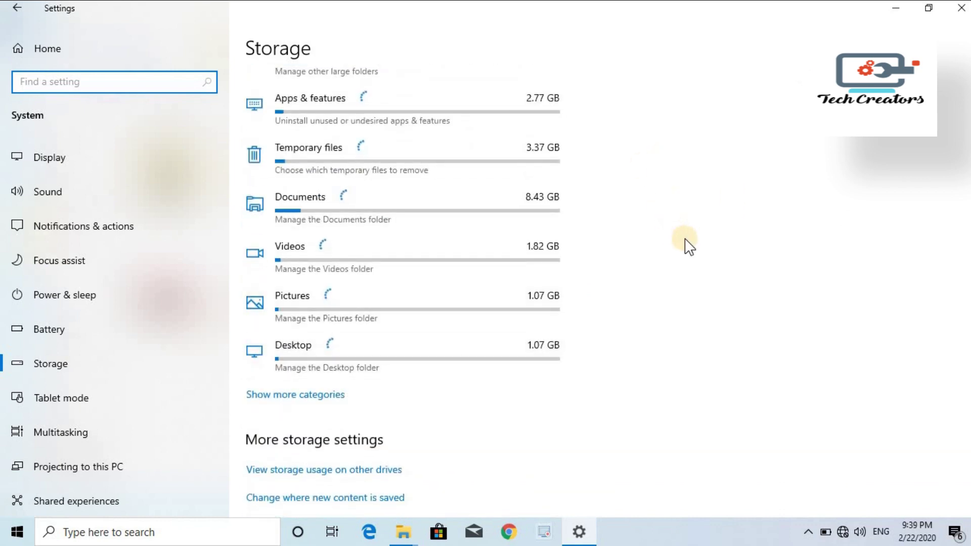
scroll(403, 214, "down", 3)
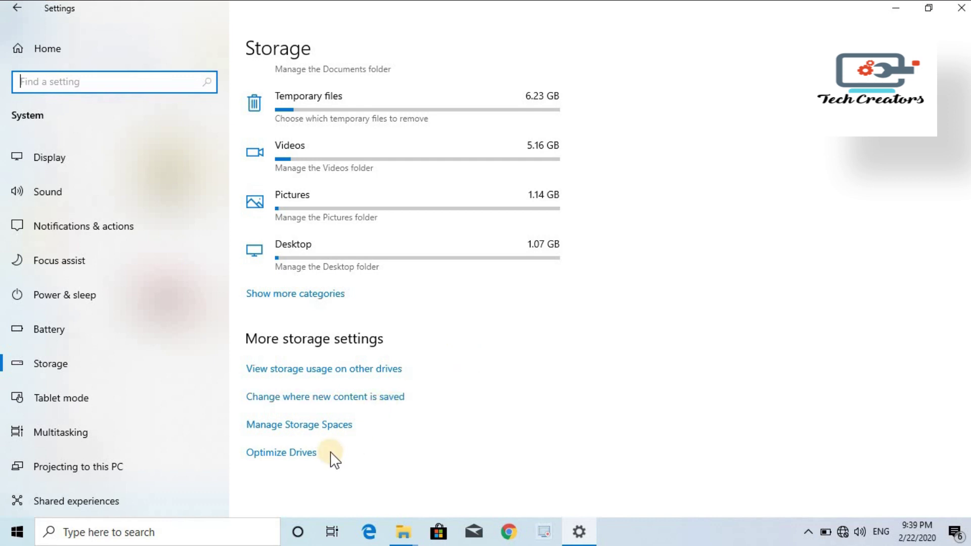
left_click(286, 454)
left_click(291, 456)
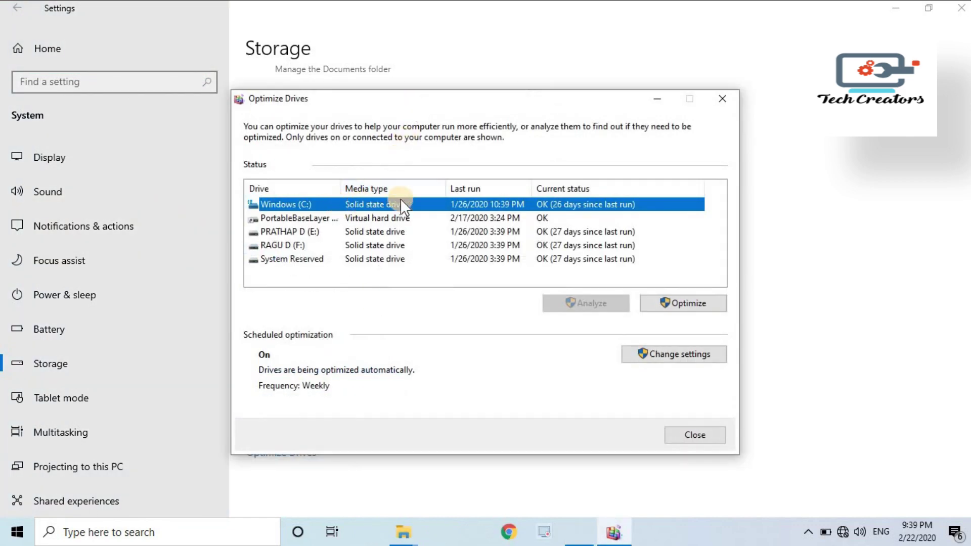
left_click(690, 305)
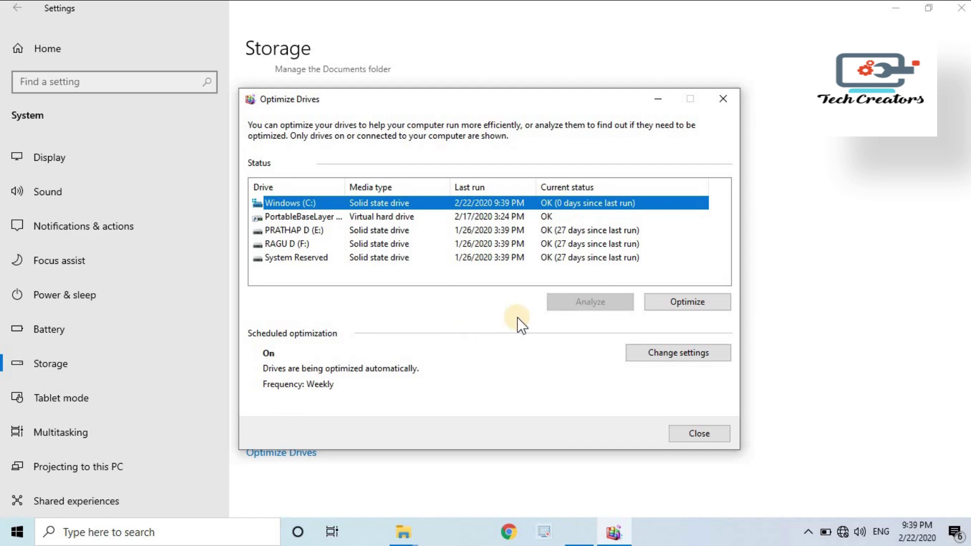
left_click(682, 435)
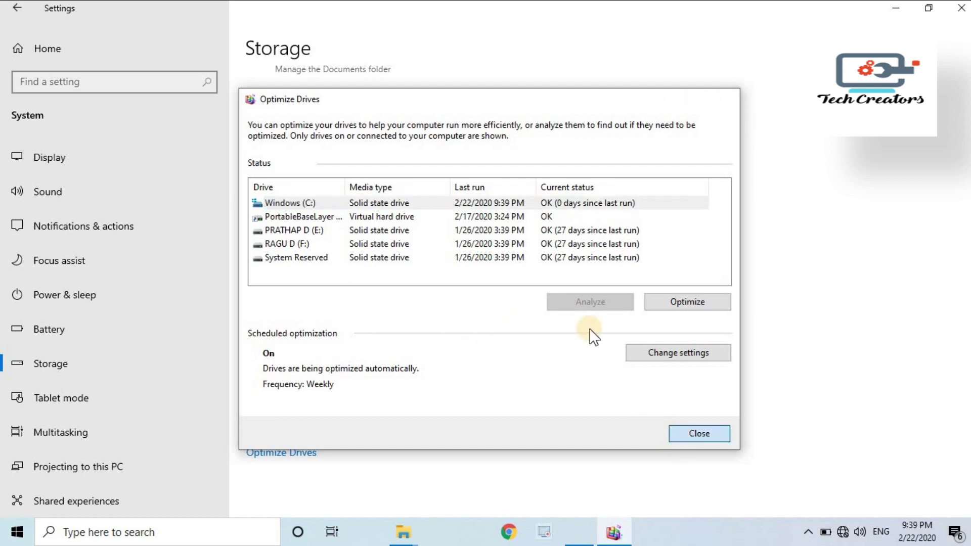
Step: Close Settings and the open "top tips tricks" folder window to get back to the desktop
left_click(960, 9)
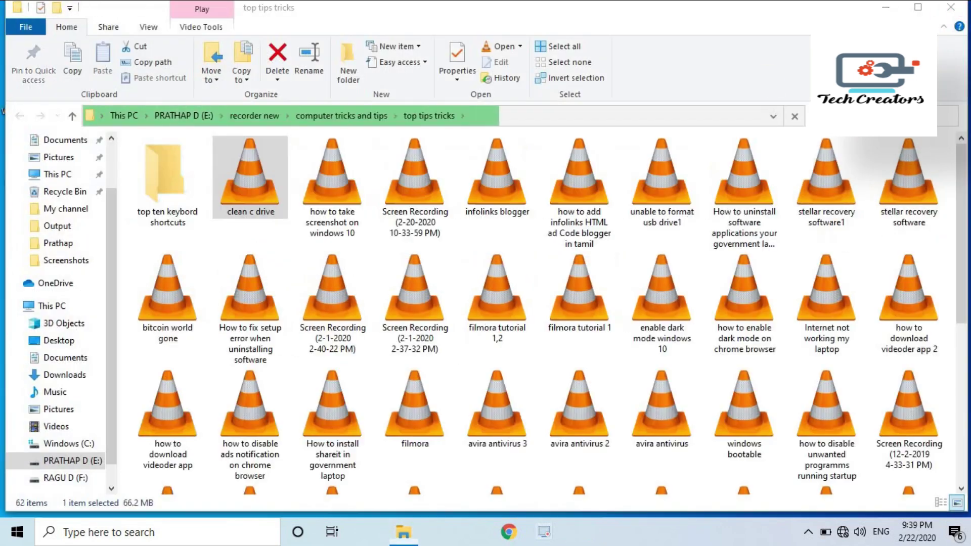
left_click(952, 8)
left_click(952, 9)
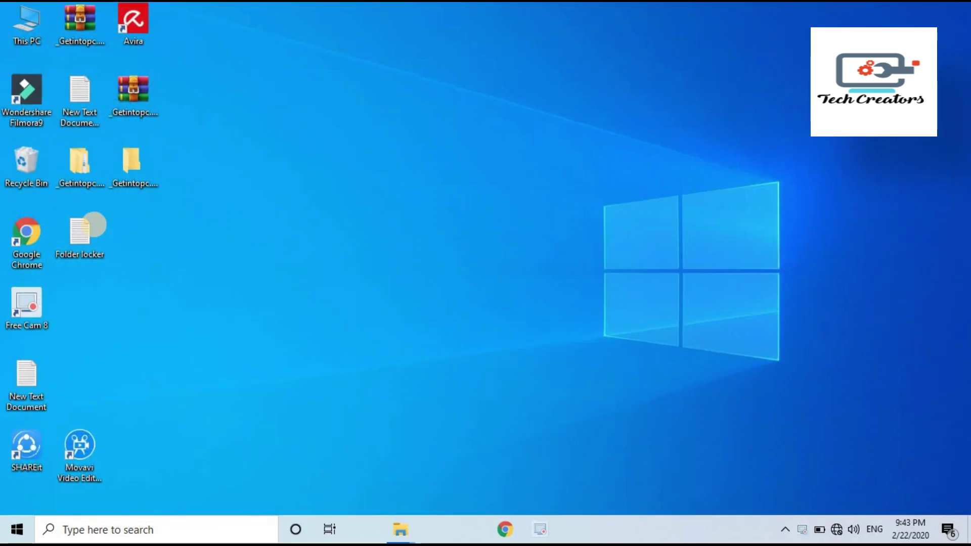
Step: Permanently delete all items in the Recycle Bin and close its window
double_click(29, 169)
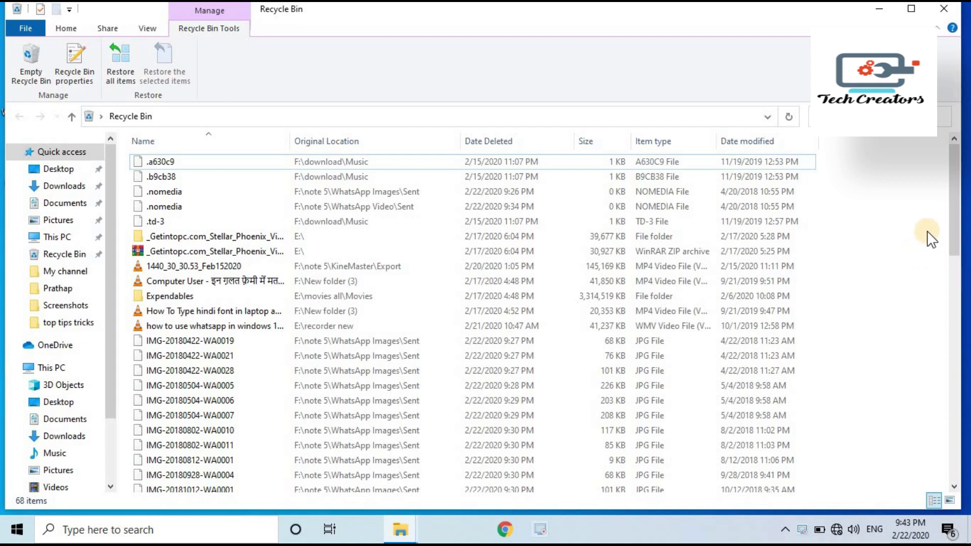
scroll(773, 299, "down", 8)
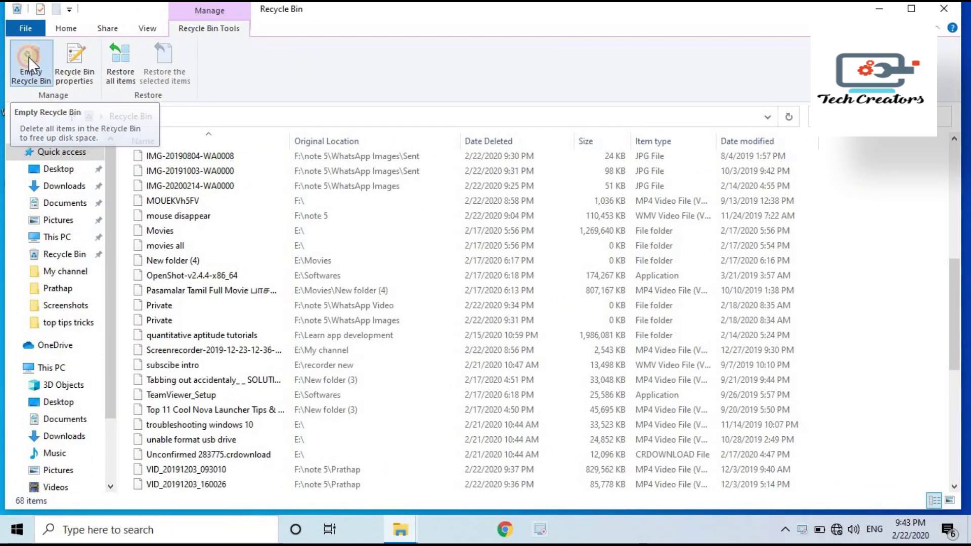
left_click(84, 164)
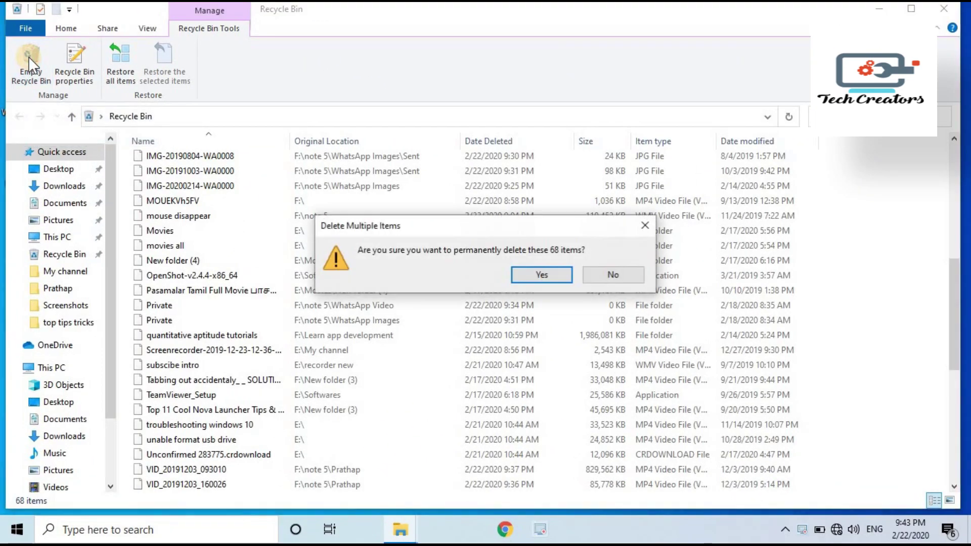
left_click(544, 273)
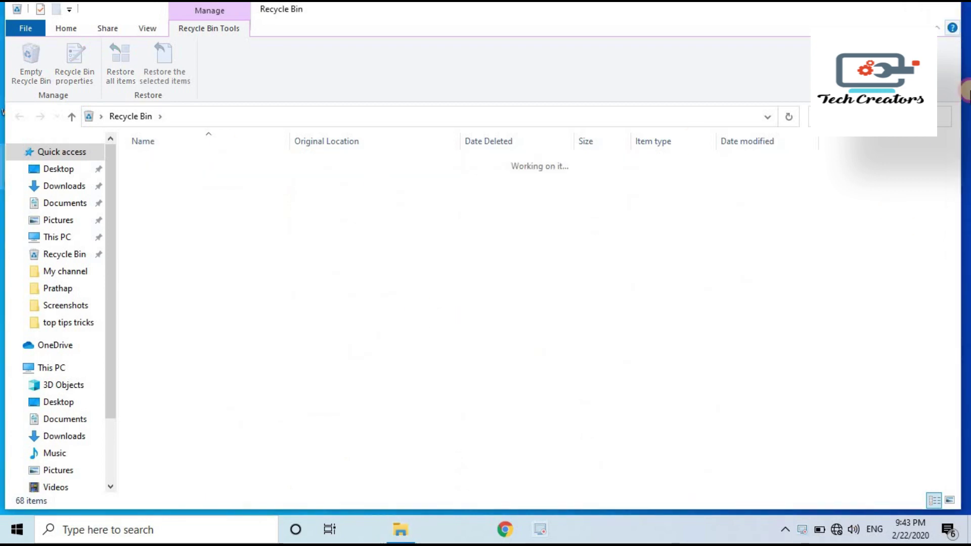
left_click(944, 9)
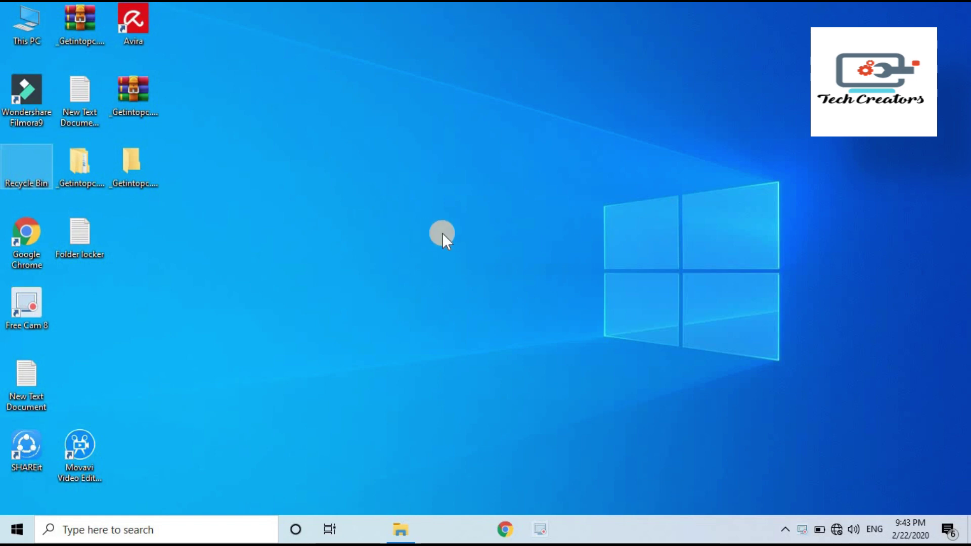